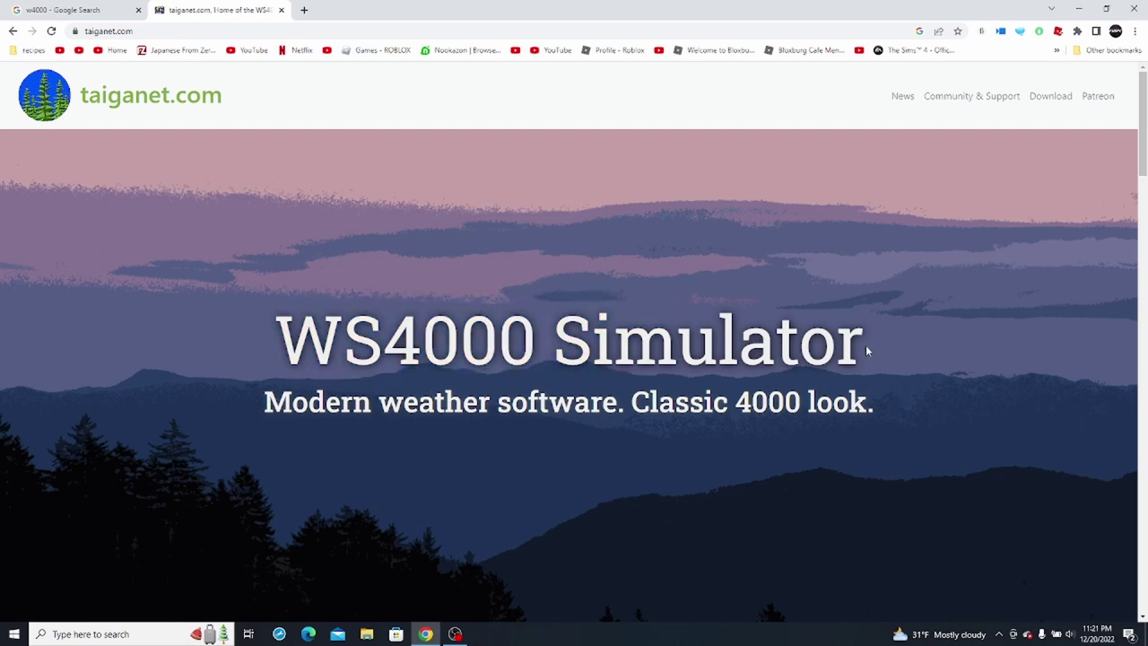
# Step: Open the taiganet 'Download v4.0 here' forum topic and scroll down the post
pyautogui.moveTo(866, 348); pyautogui.dragTo(741, 345)
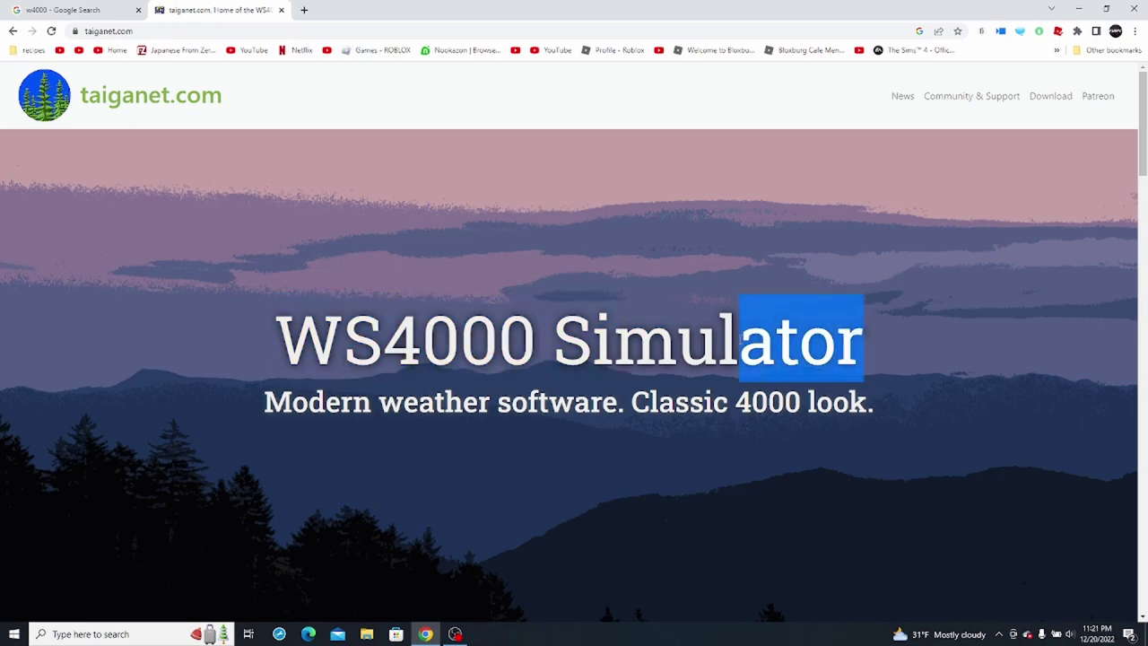
pyautogui.click(741, 345)
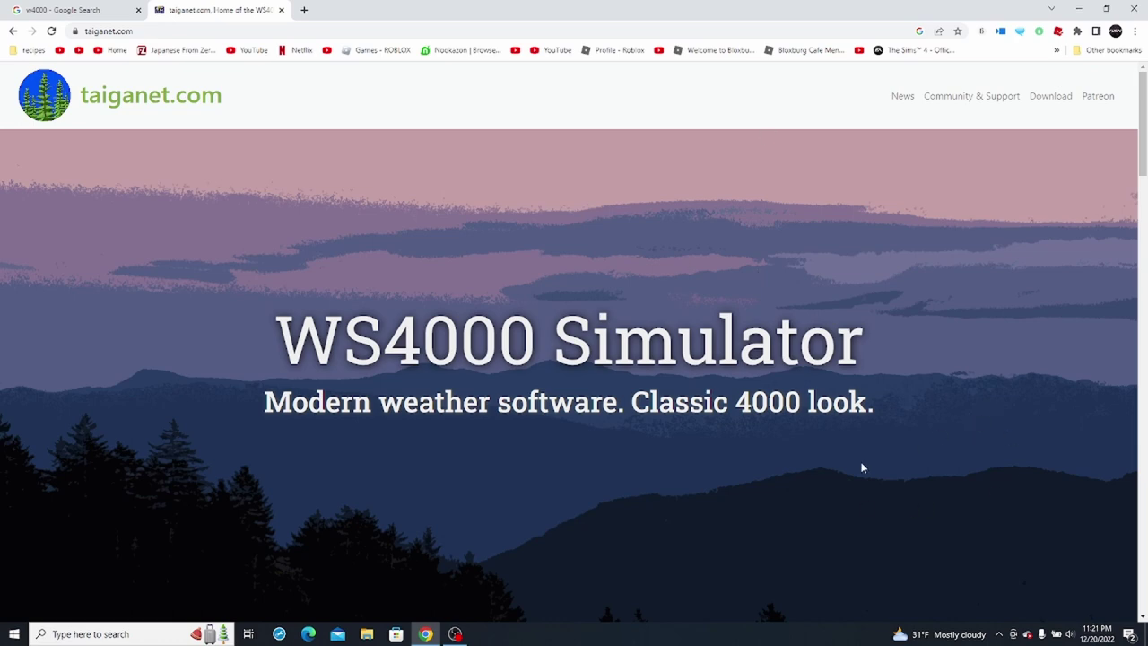
pyautogui.click(1048, 96)
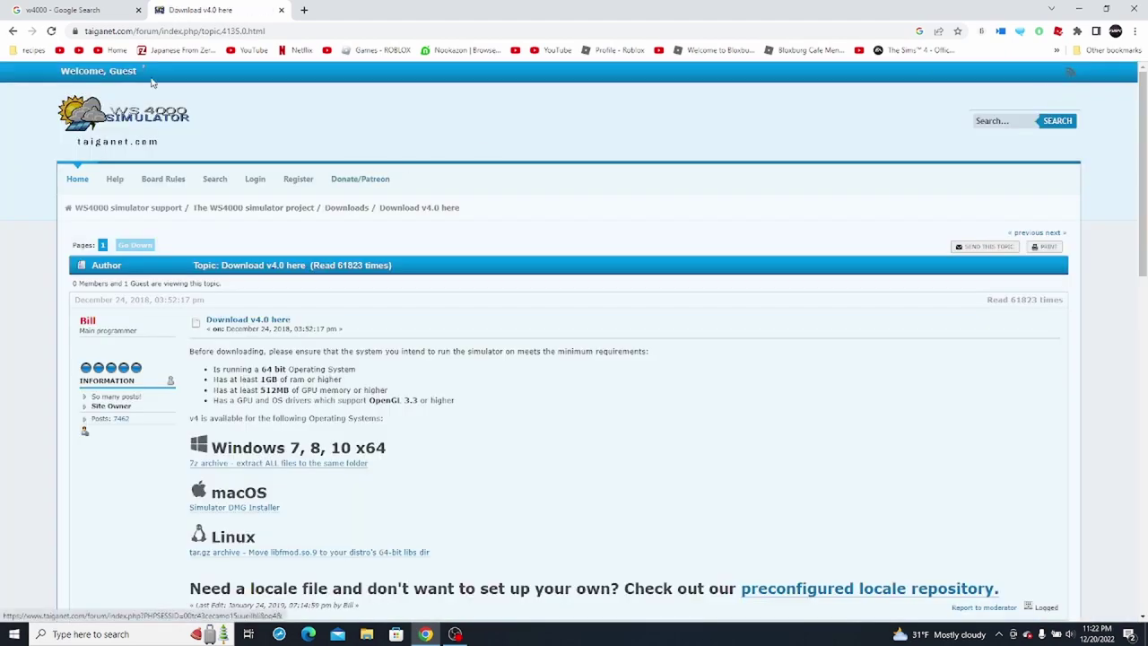
pyautogui.scroll(-1, 348, 274)
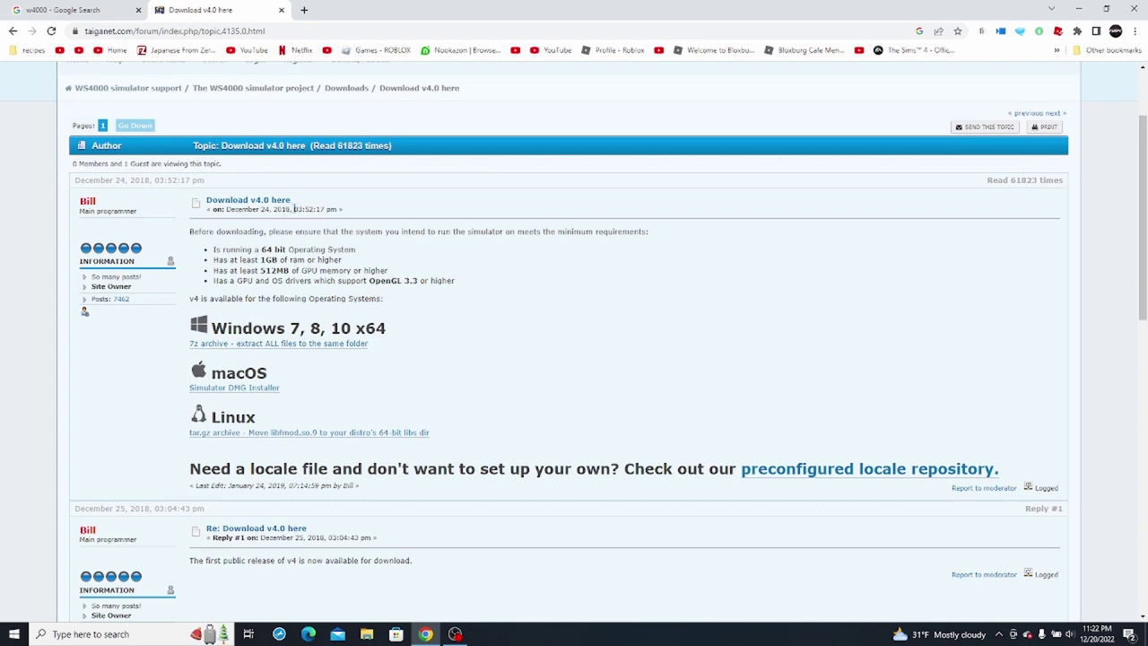
# Step: Highlight the post's date line and opening sentence to read them
pyautogui.moveTo(283, 210); pyautogui.dragTo(272, 218)
pyautogui.click(272, 218)
pyautogui.moveTo(297, 210); pyautogui.dragTo(290, 220)
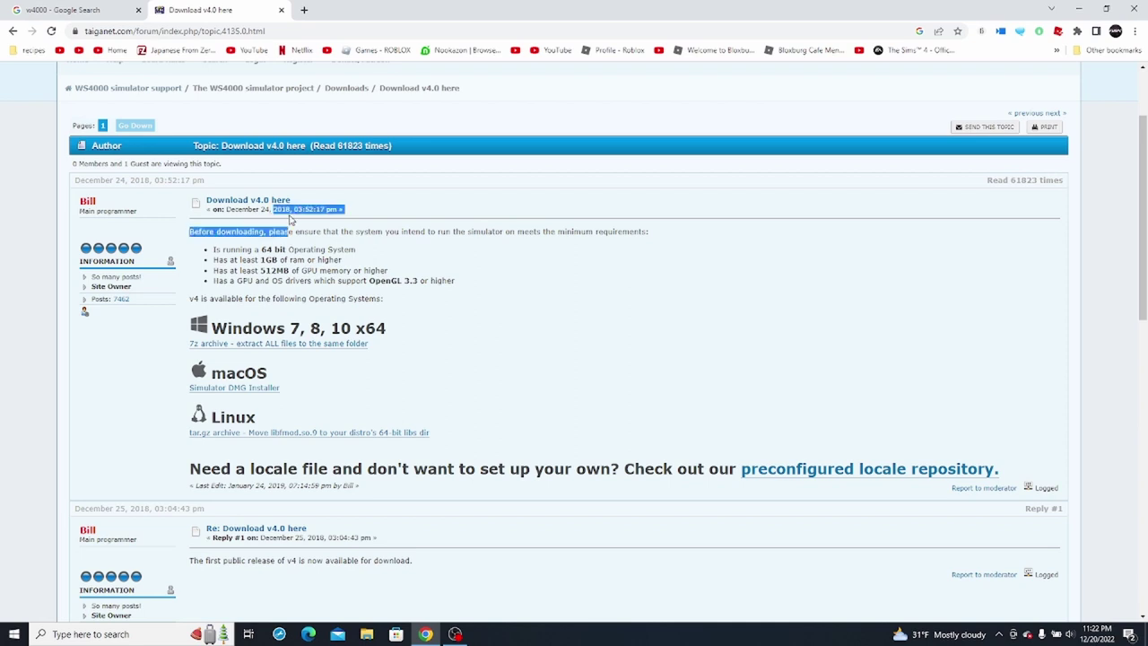
pyautogui.click(290, 220)
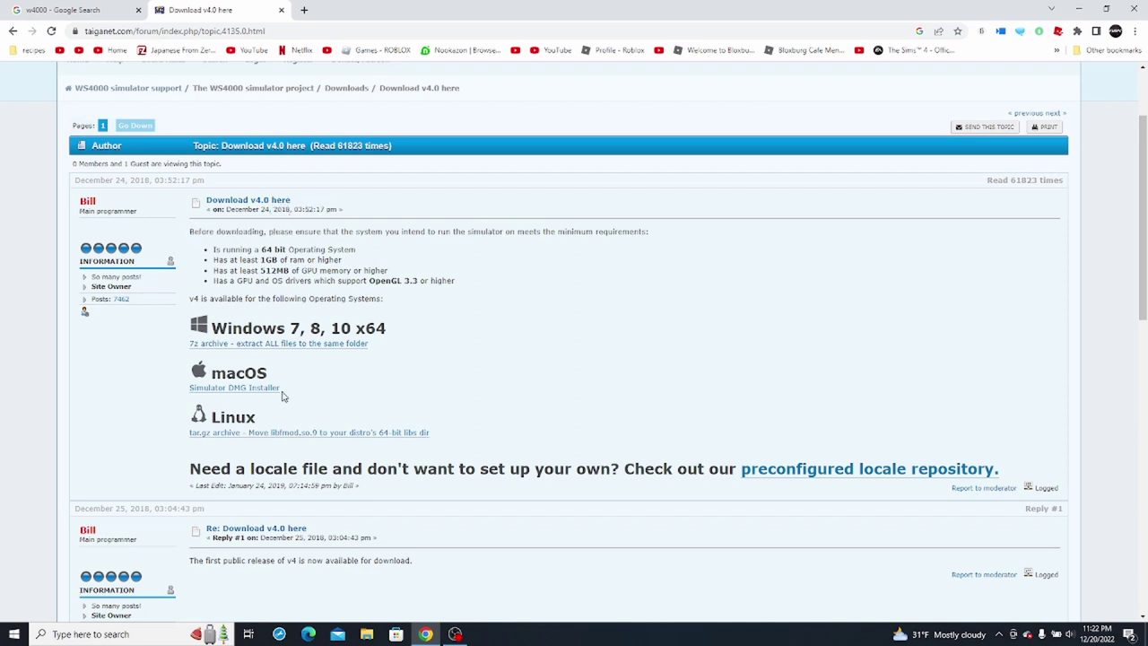
# Step: Click the Windows 7z archive link, close the blank tab, and check the x64 Windows heading
pyautogui.click(277, 343)
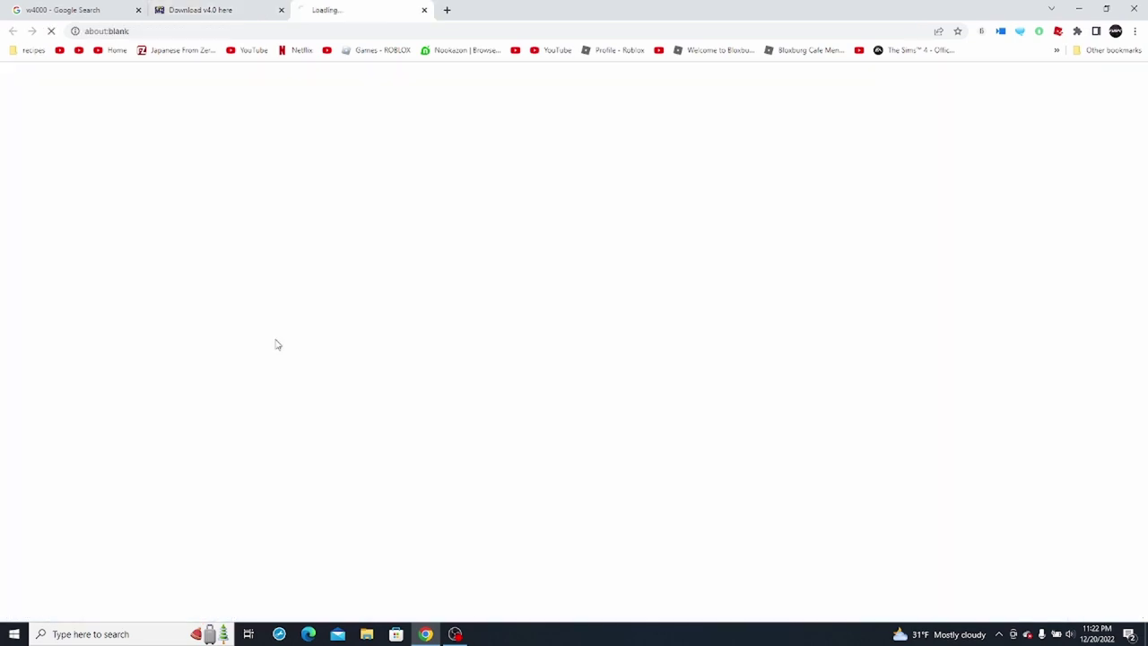
pyautogui.click(275, 347)
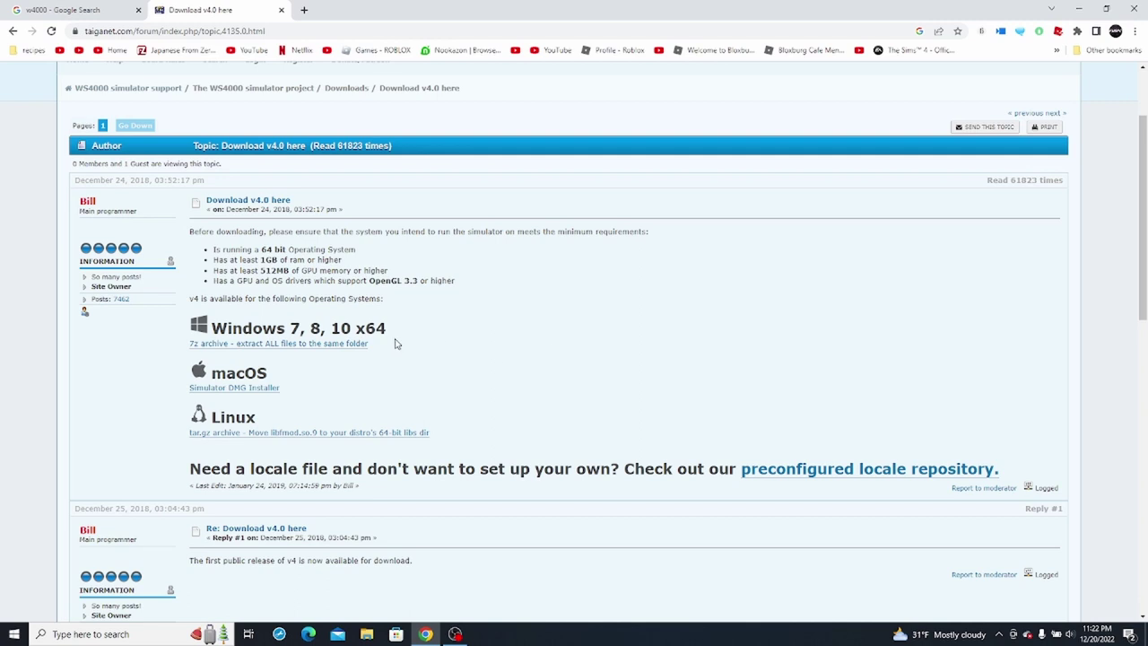
pyautogui.moveTo(400, 334); pyautogui.dragTo(356, 329)
pyautogui.click(358, 331)
# Step: Minimize Chrome and load the taiganet forum download page in Microsoft Edge
pyautogui.click(1080, 8)
pyautogui.click(307, 634)
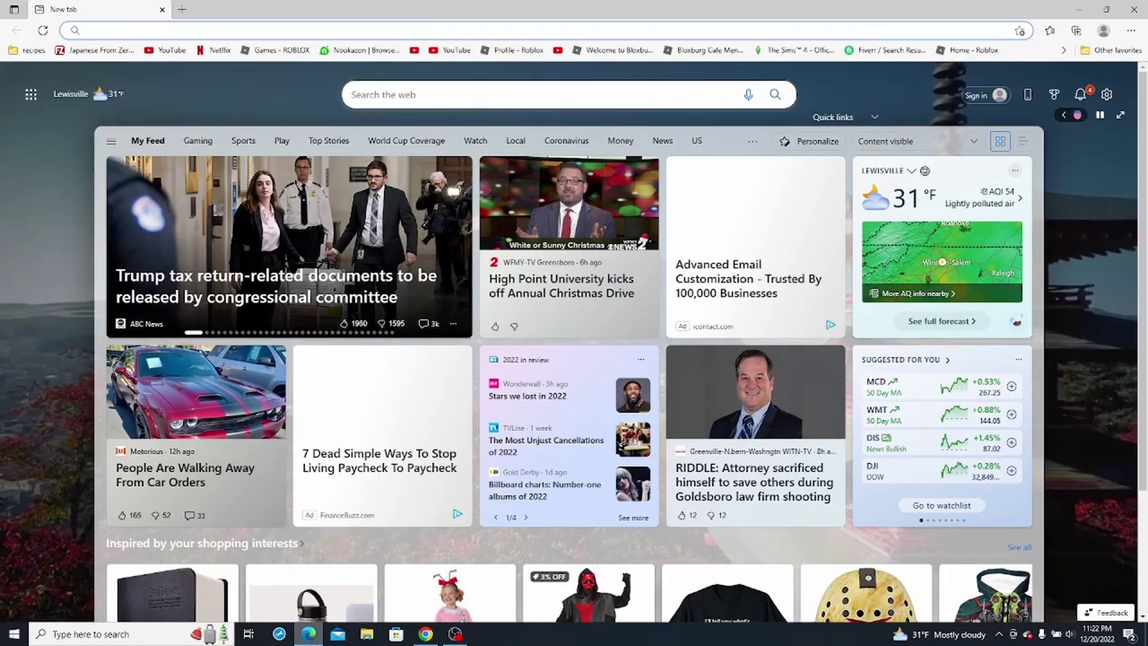
pyautogui.moveTo(308, 633)
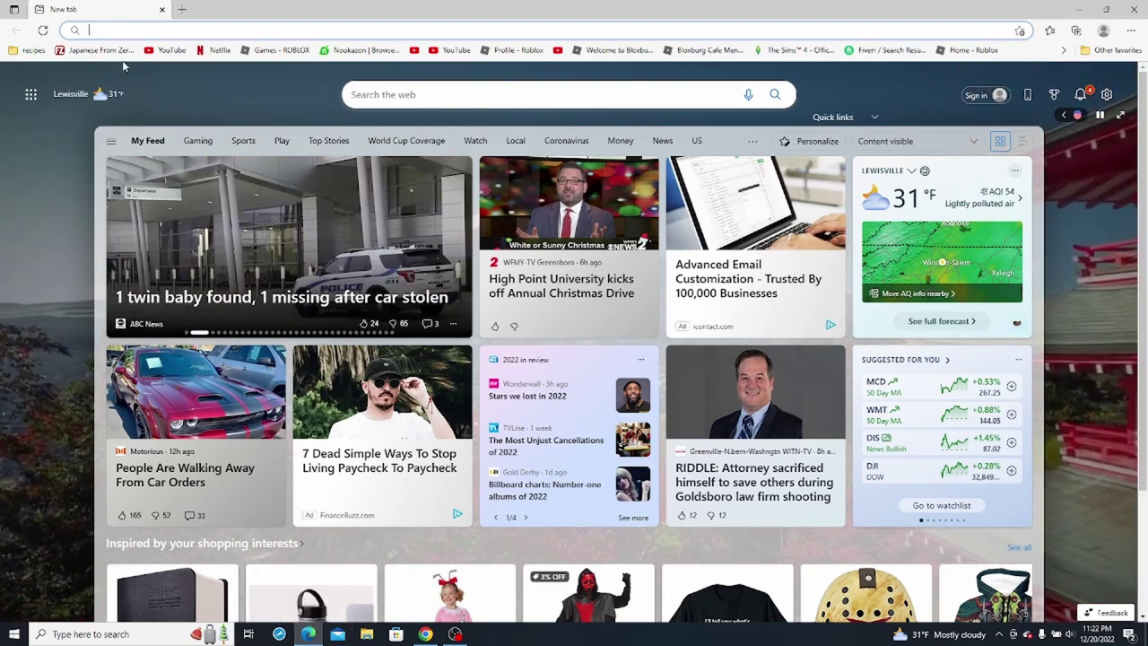
pyautogui.write('ta')
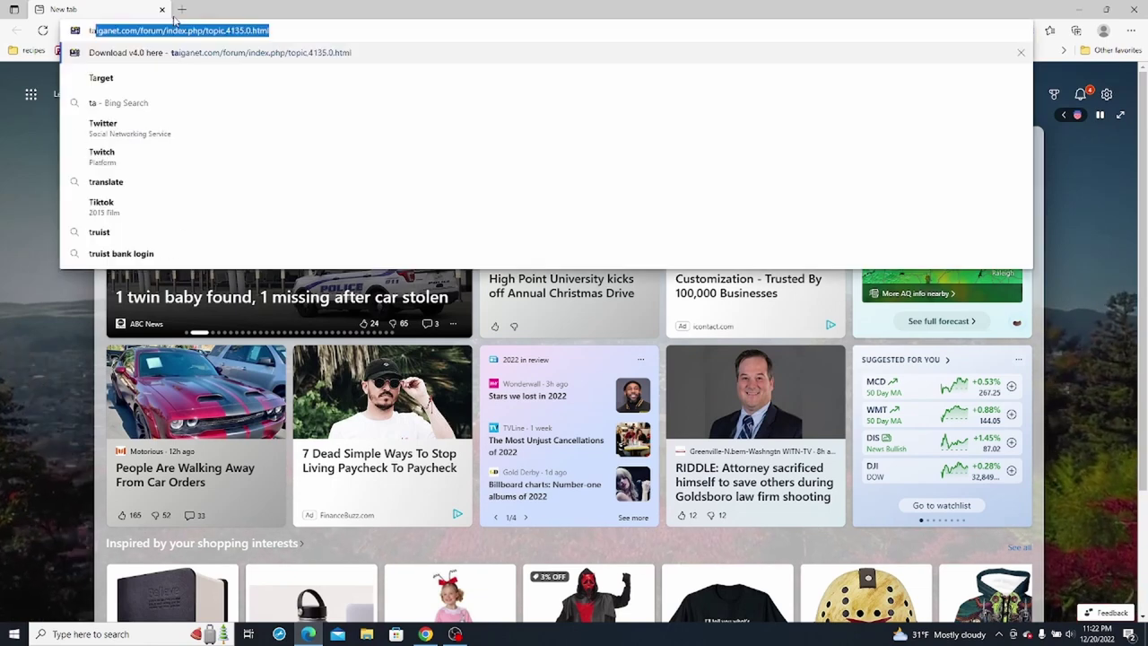
pyautogui.press('Return')
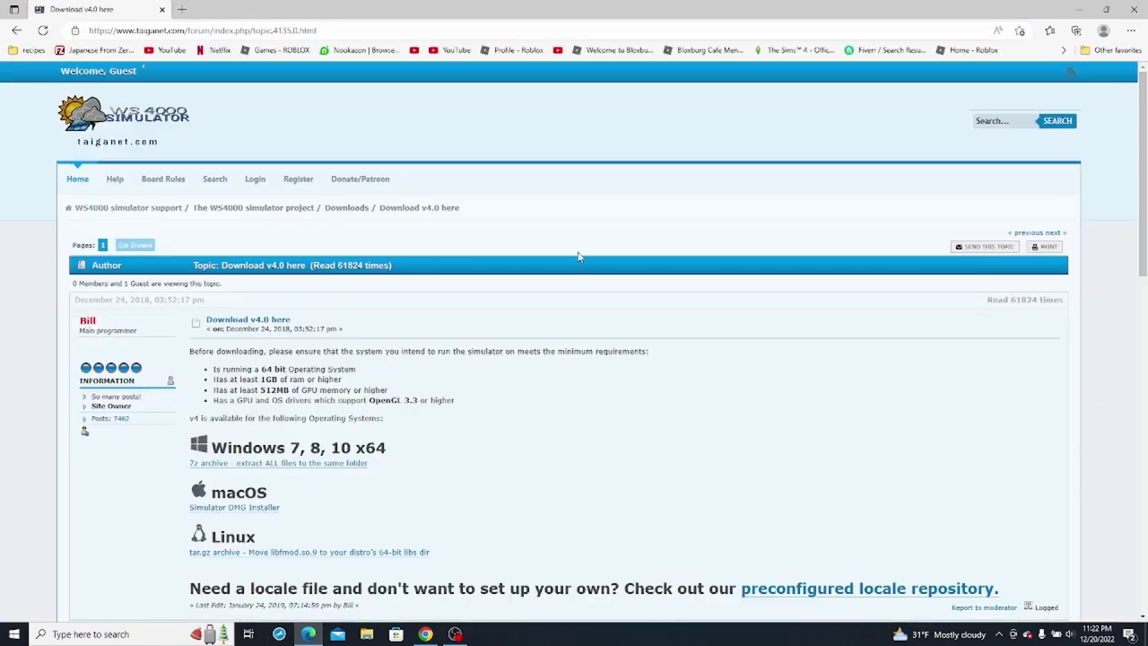
pyautogui.scroll(-2, 324, 303)
# Step: Download the Windows 7z archive, choosing Keep and Keep anyway past the insecure-download warning
pyautogui.click(324, 297)
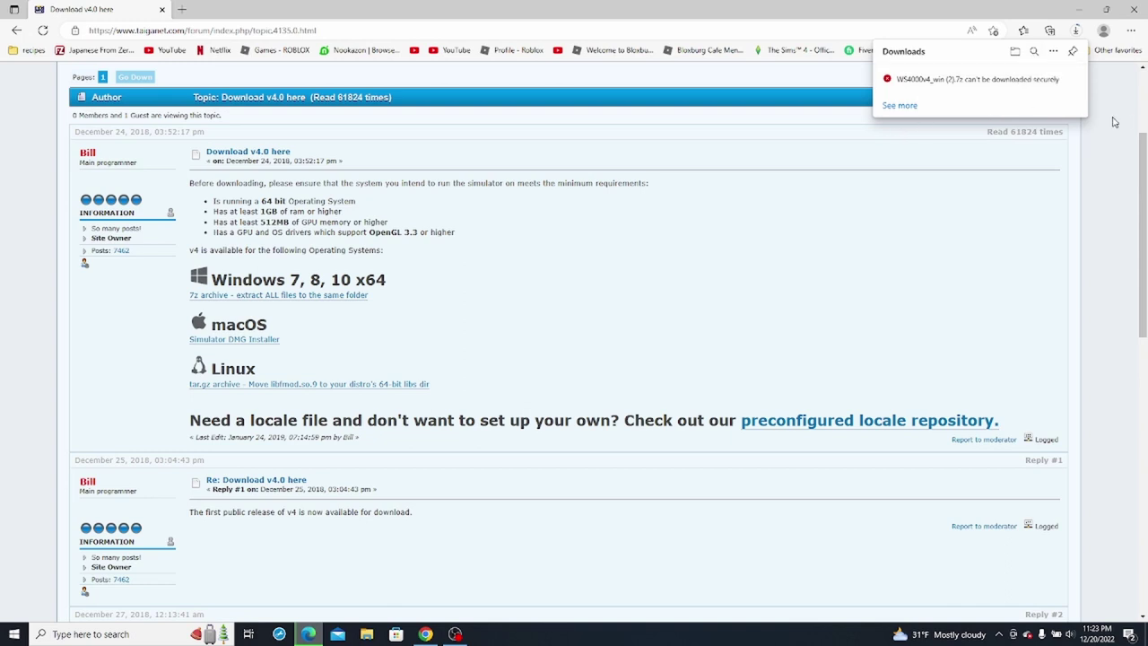
pyautogui.click(1077, 84)
pyautogui.click(1036, 118)
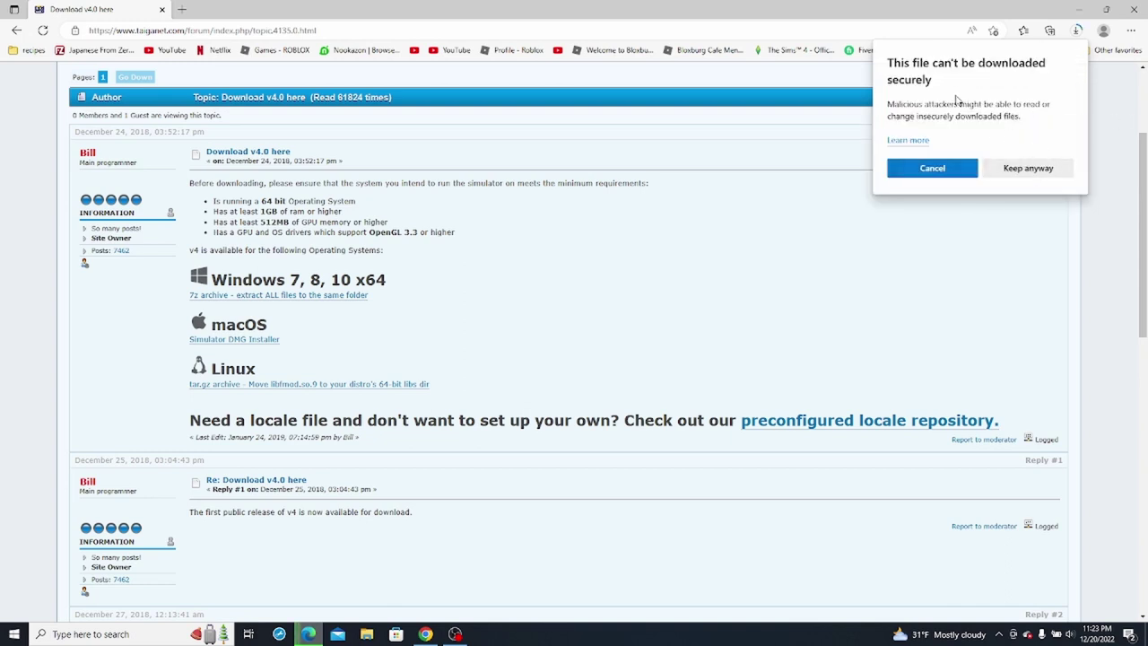
pyautogui.moveTo(921, 117); pyautogui.dragTo(1002, 106)
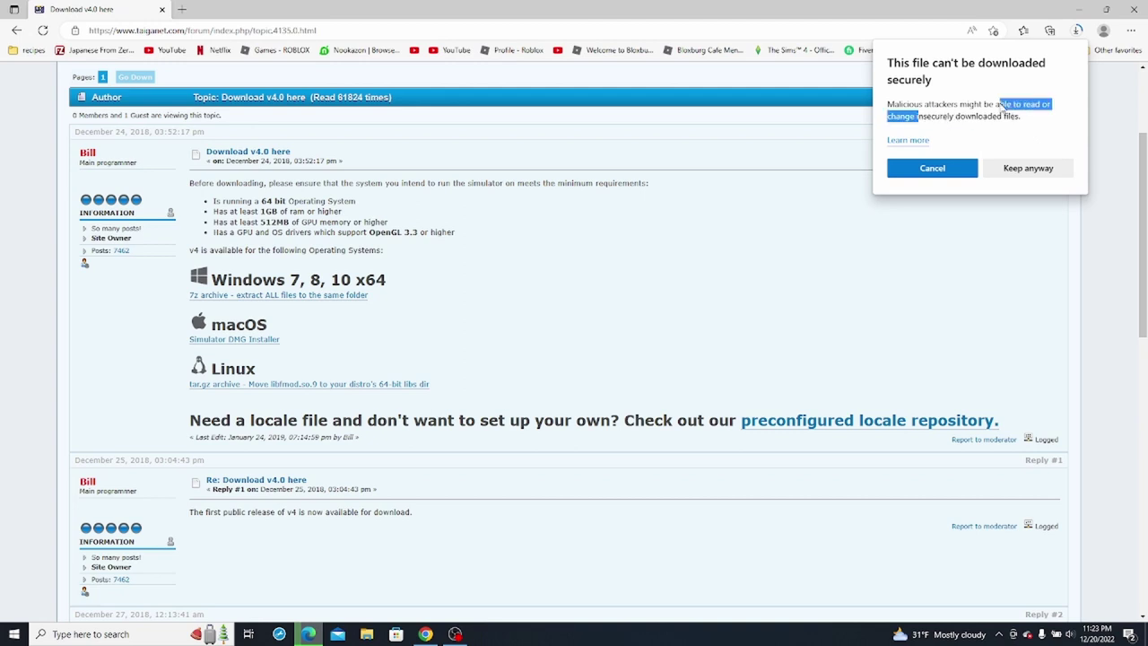
pyautogui.click(1027, 174)
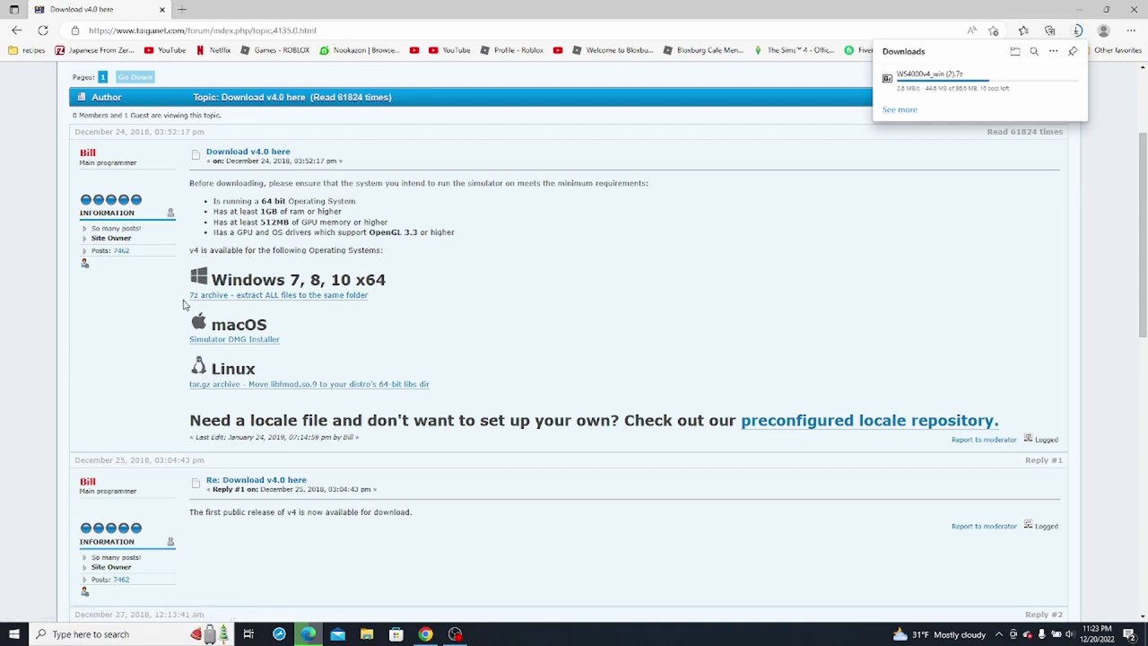
pyautogui.moveTo(183, 304); pyautogui.dragTo(183, 9)
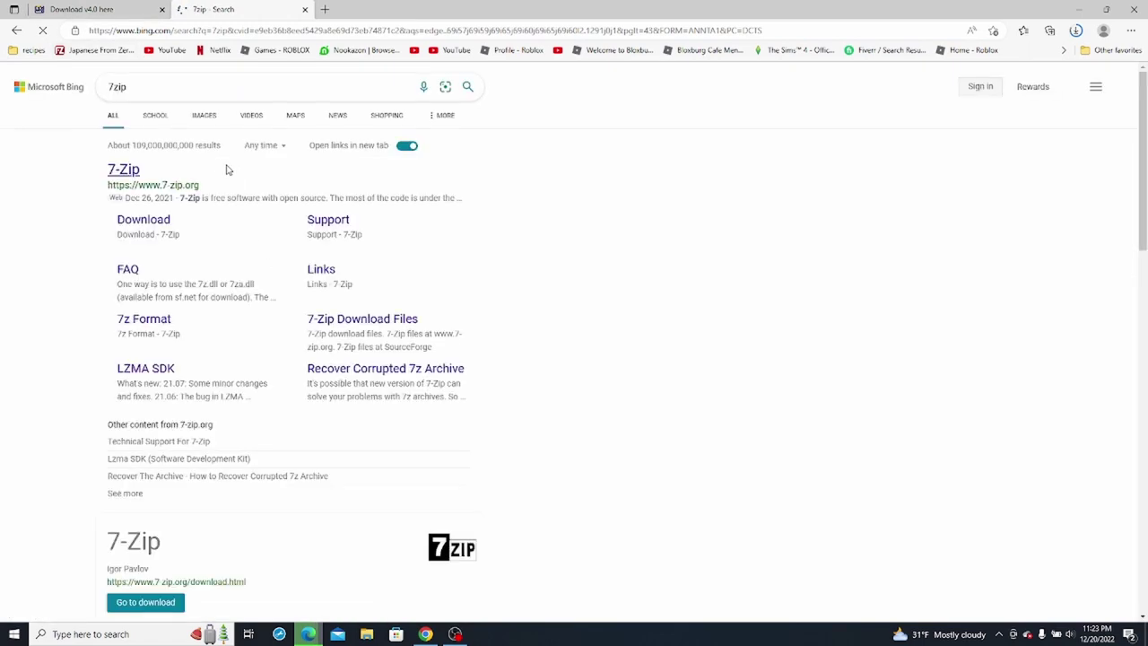
# Step: Visit 7-zip.org from the Bing results, view the 64-bit download, then close Edge
pyautogui.click(124, 170)
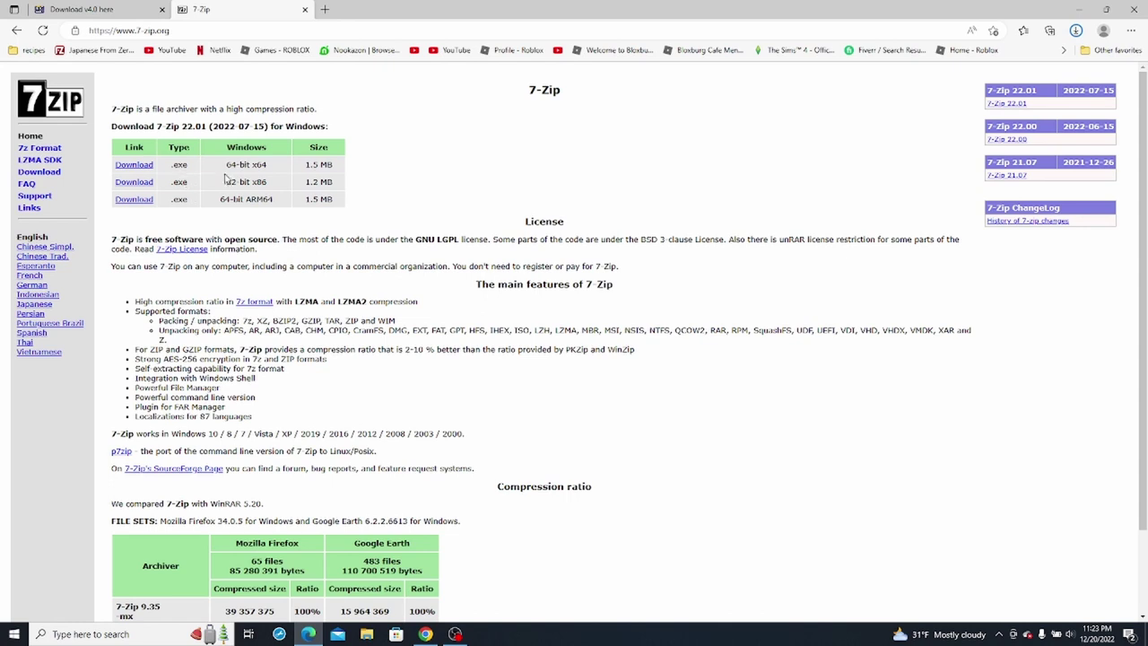
pyautogui.moveTo(194, 171); pyautogui.dragTo(174, 166)
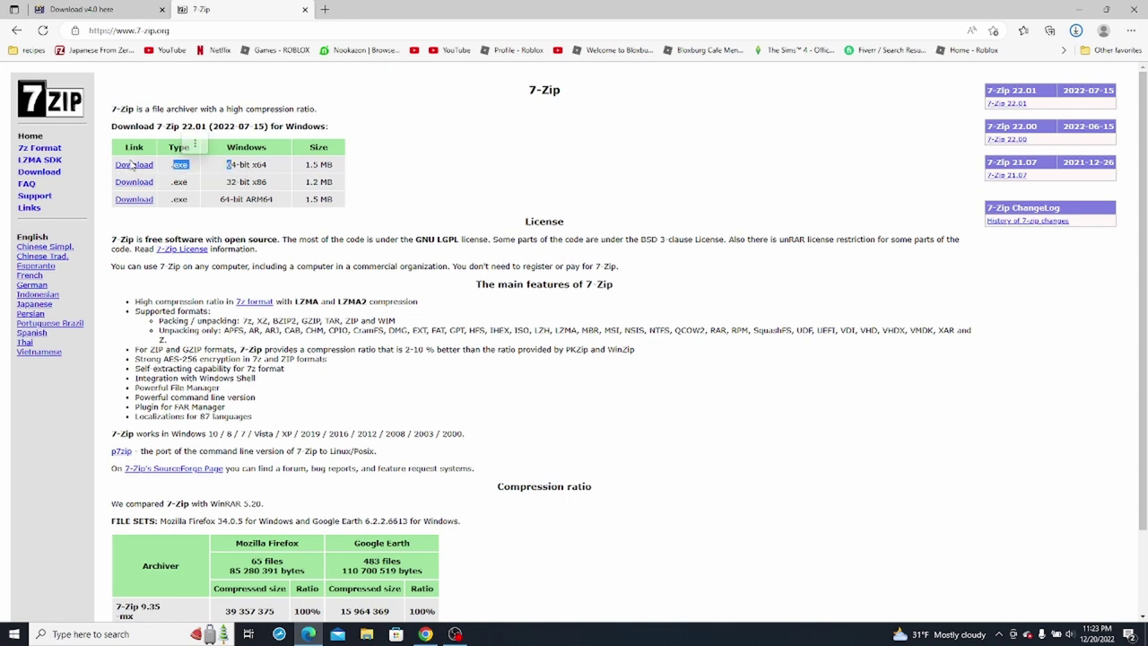
pyautogui.click(305, 9)
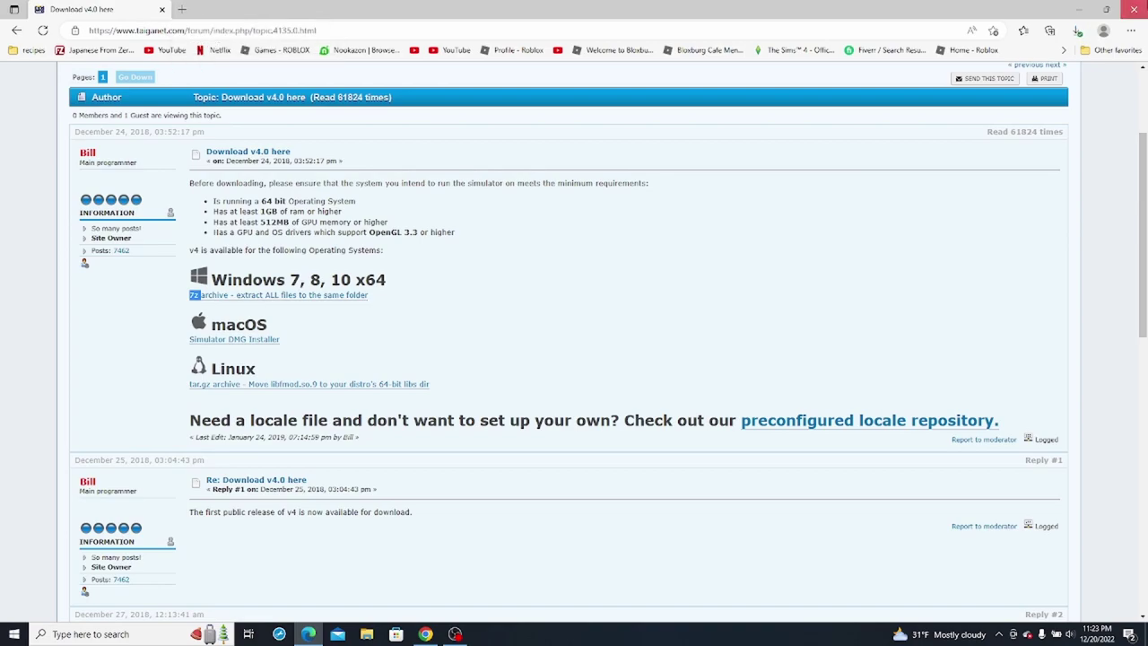
pyautogui.click(1133, 9)
# Step: Bring Chrome's forum page back to the front, dismissing the Windows search panel
pyautogui.click(425, 634)
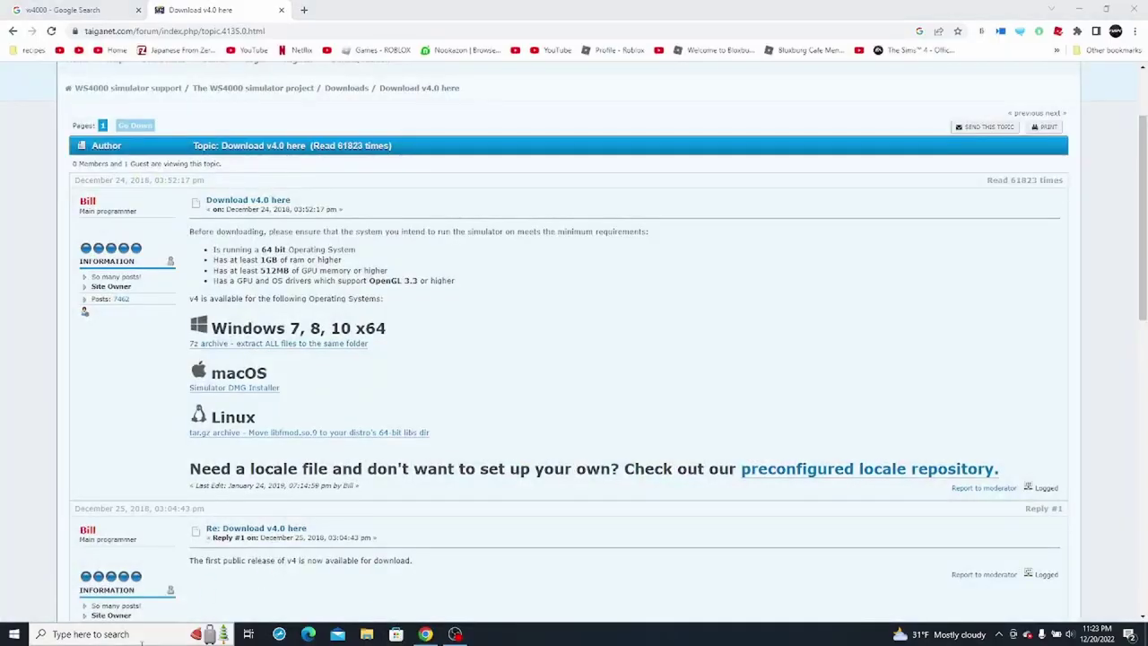
pyautogui.click(144, 639)
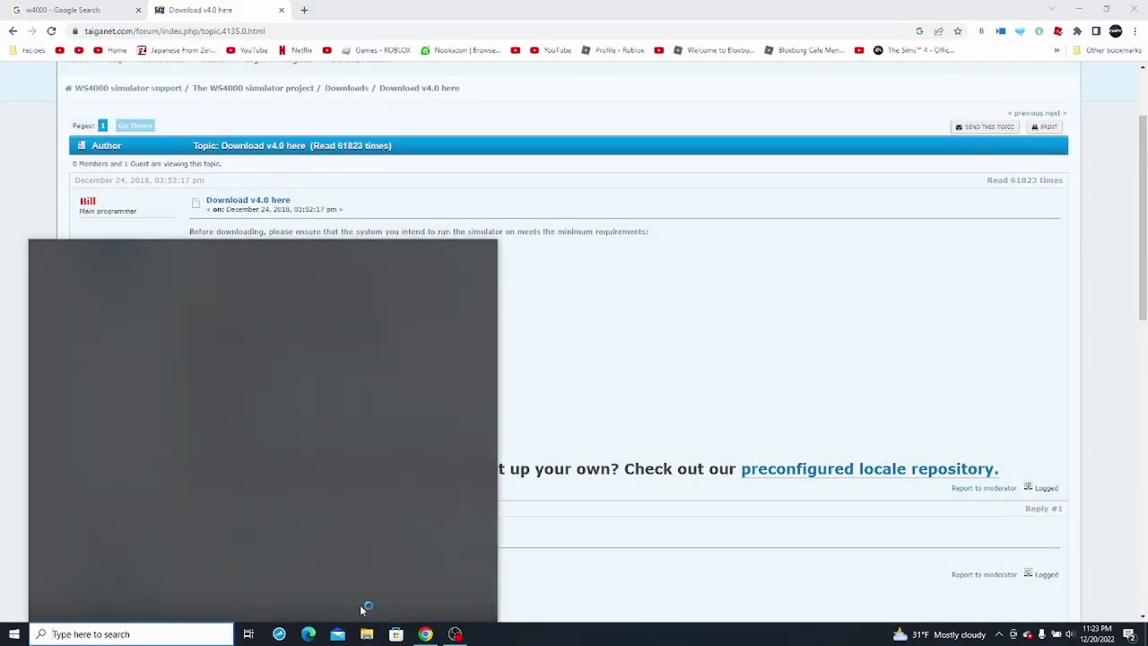
pyautogui.click(438, 628)
# Step: Create a Desktop folder named 'test' in File Explorer, then return to Quick access
pyautogui.click(367, 635)
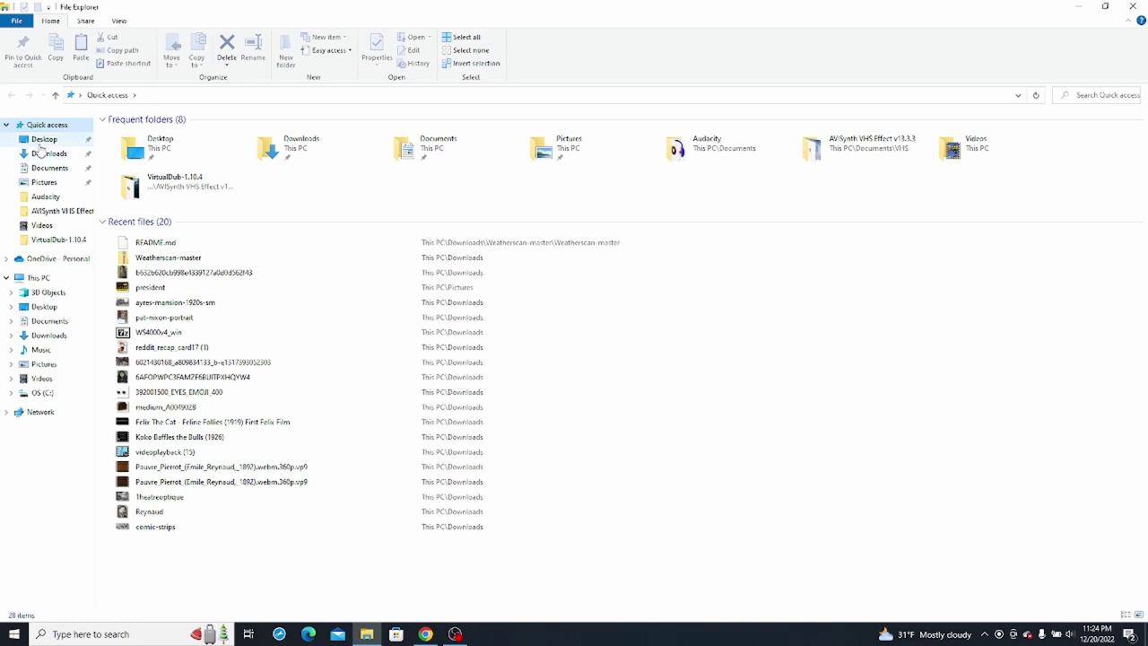
pyautogui.click(41, 141)
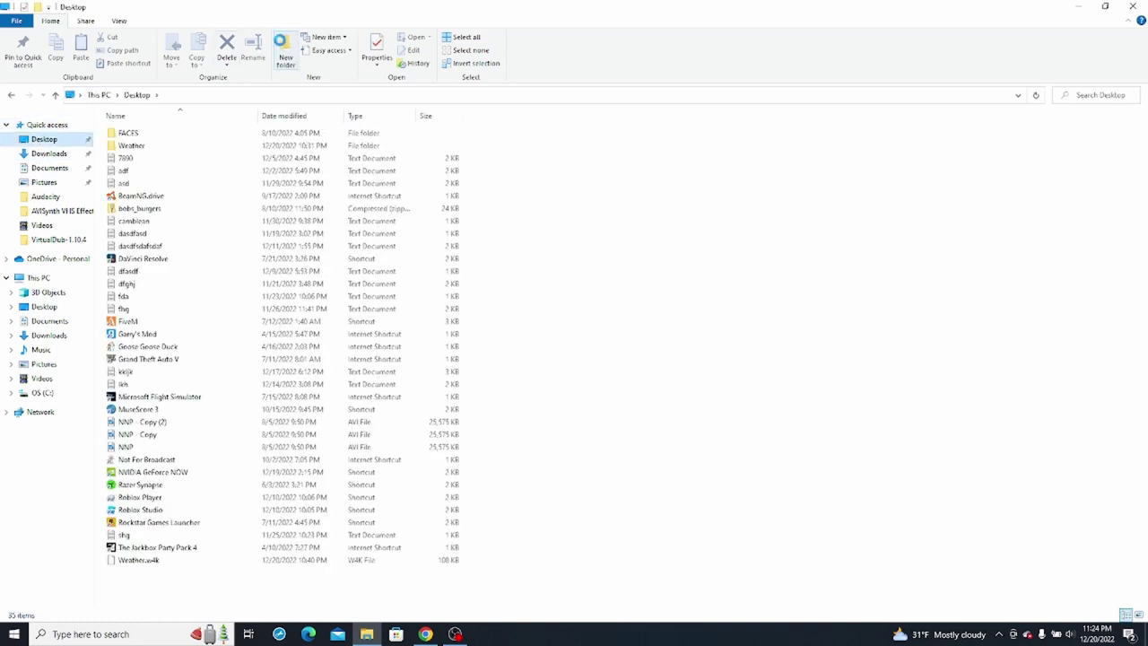
pyautogui.click(283, 45)
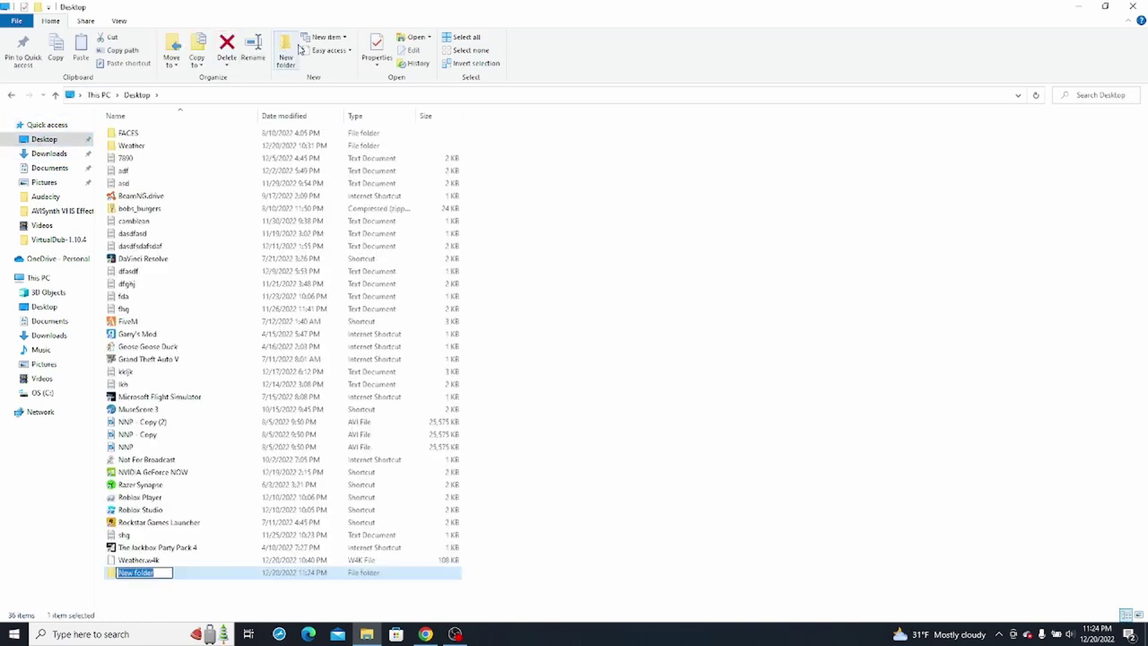
pyautogui.write('test')
pyautogui.click(764, 226)
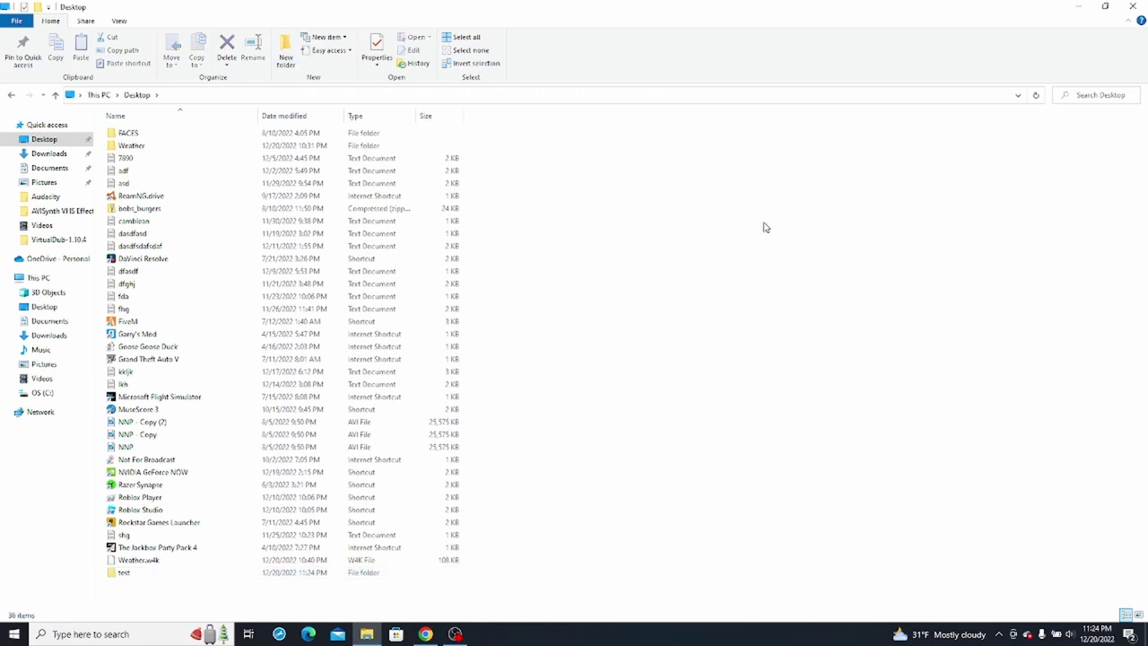
pyautogui.doubleClick(252, 147)
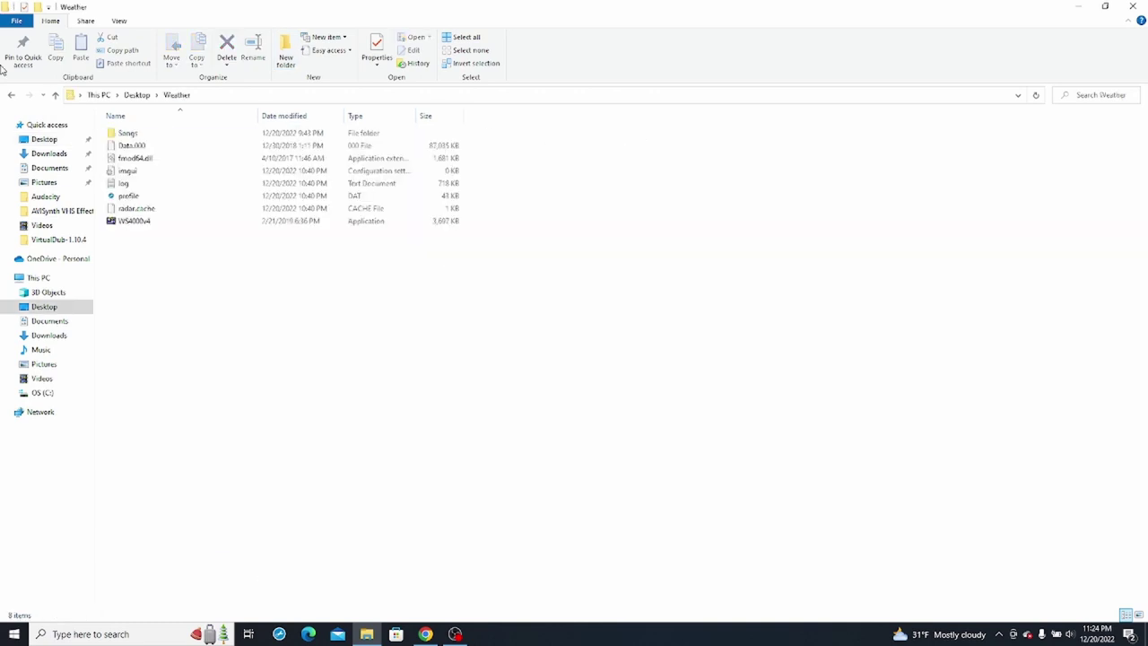
pyautogui.click(12, 96)
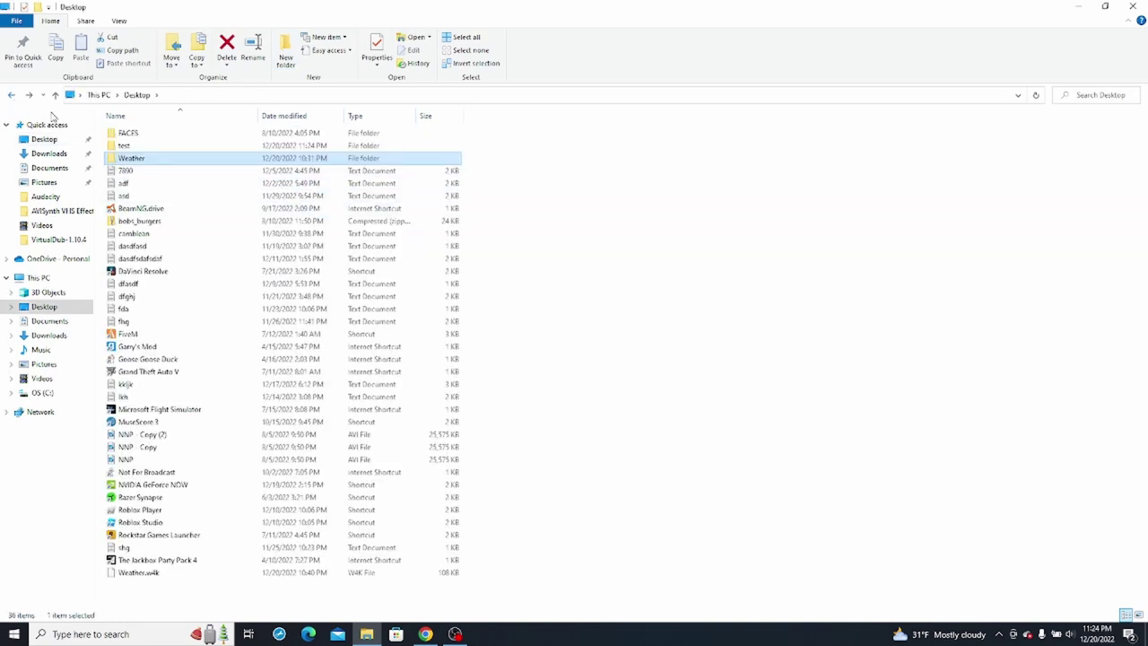
pyautogui.click(51, 122)
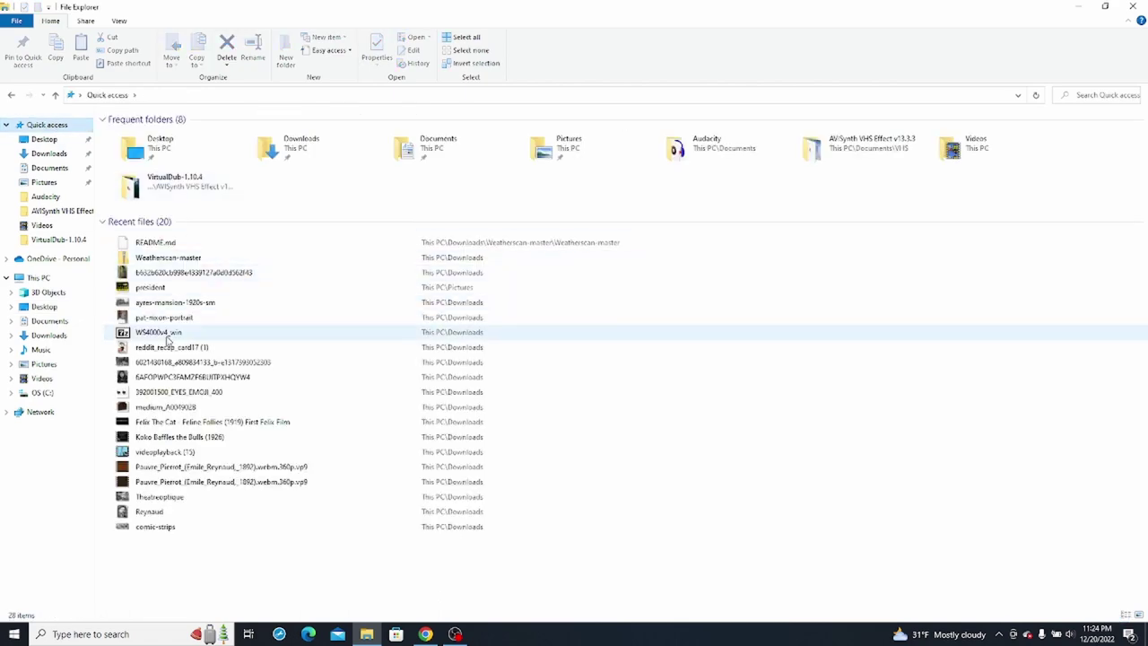
# Step: Open WS4000v4_win.7z in 7-Zip and select Data.000, fmod64.dll and WS4000v4.exe
pyautogui.doubleClick(168, 335)
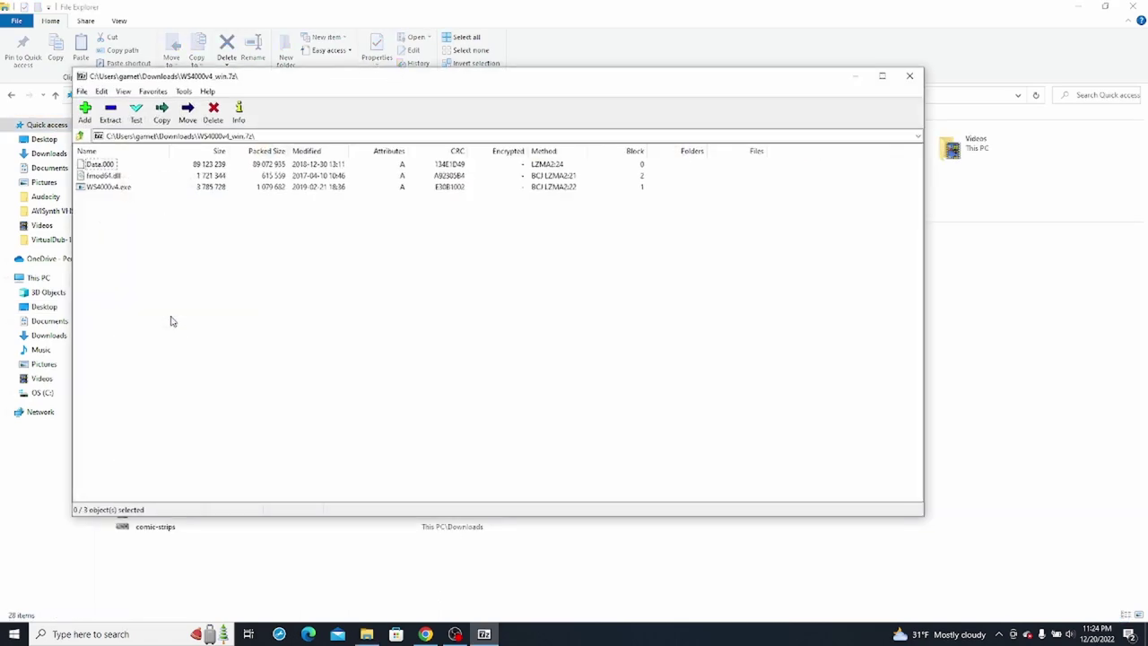
pyautogui.moveTo(170, 271); pyautogui.dragTo(149, 230)
pyautogui.hotkey('ctrl', 'a')
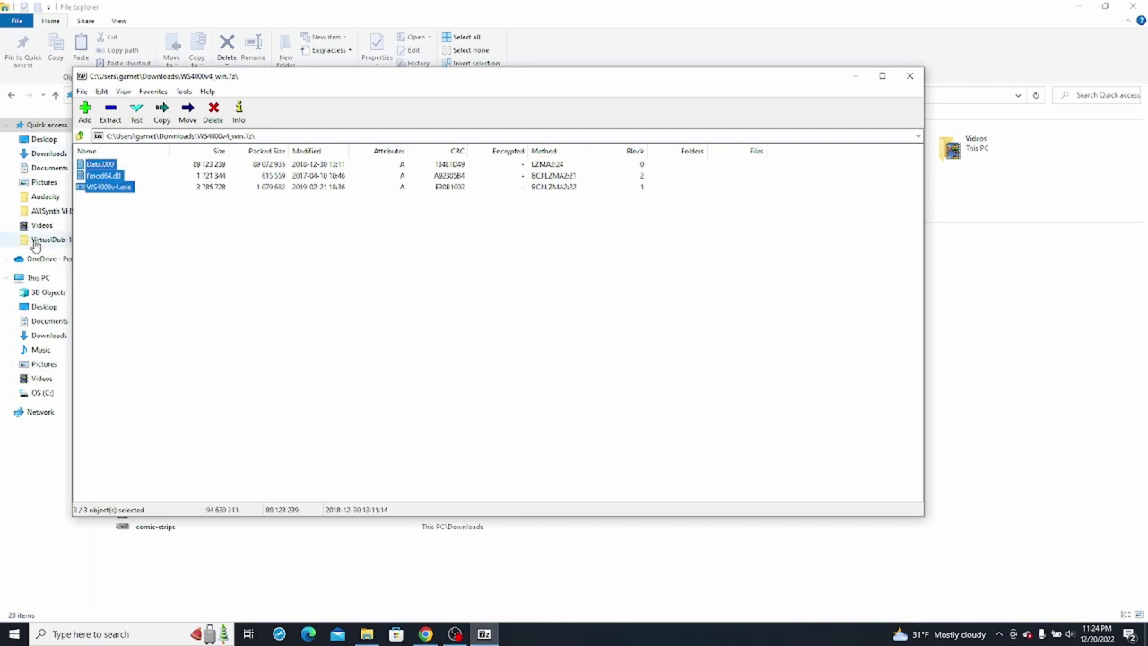
# Step: Start a copy to the Desktop, cancel it, close 7-Zip and show the Desktop folder
pyautogui.click(110, 113)
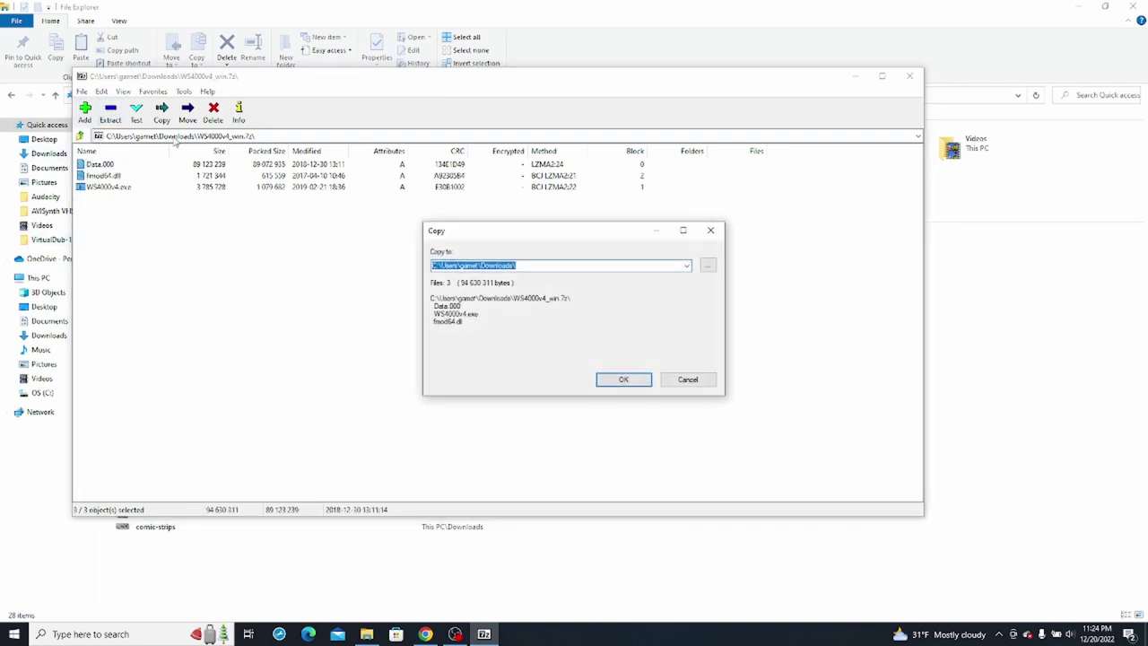
pyautogui.click(707, 266)
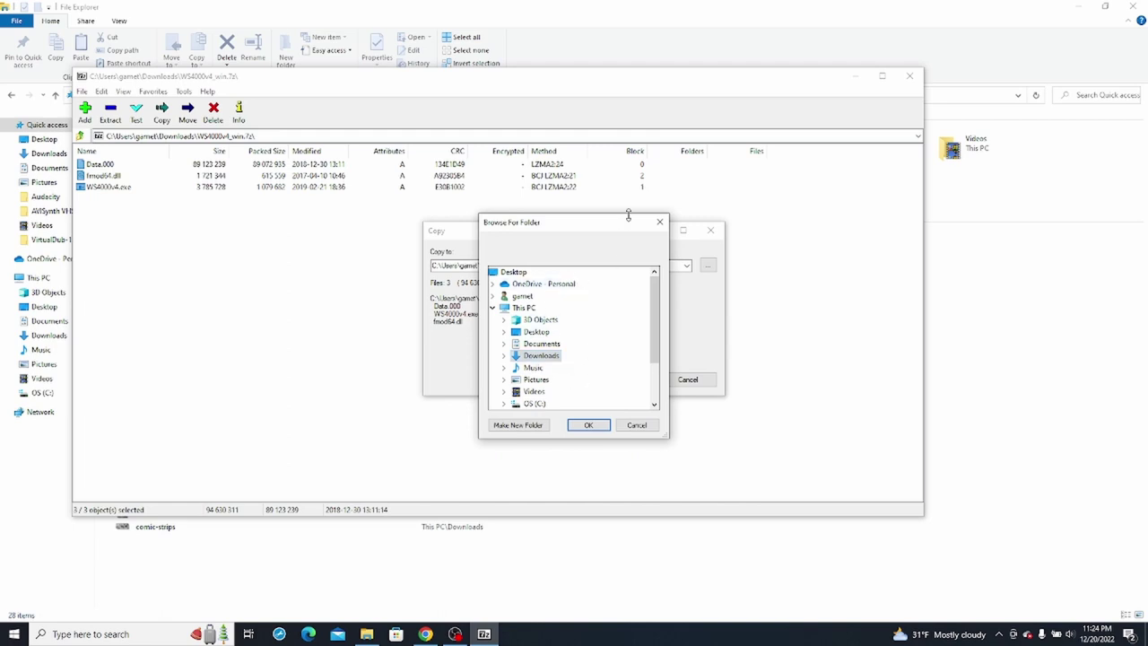
pyautogui.click(660, 221)
pyautogui.click(685, 265)
pyautogui.click(685, 266)
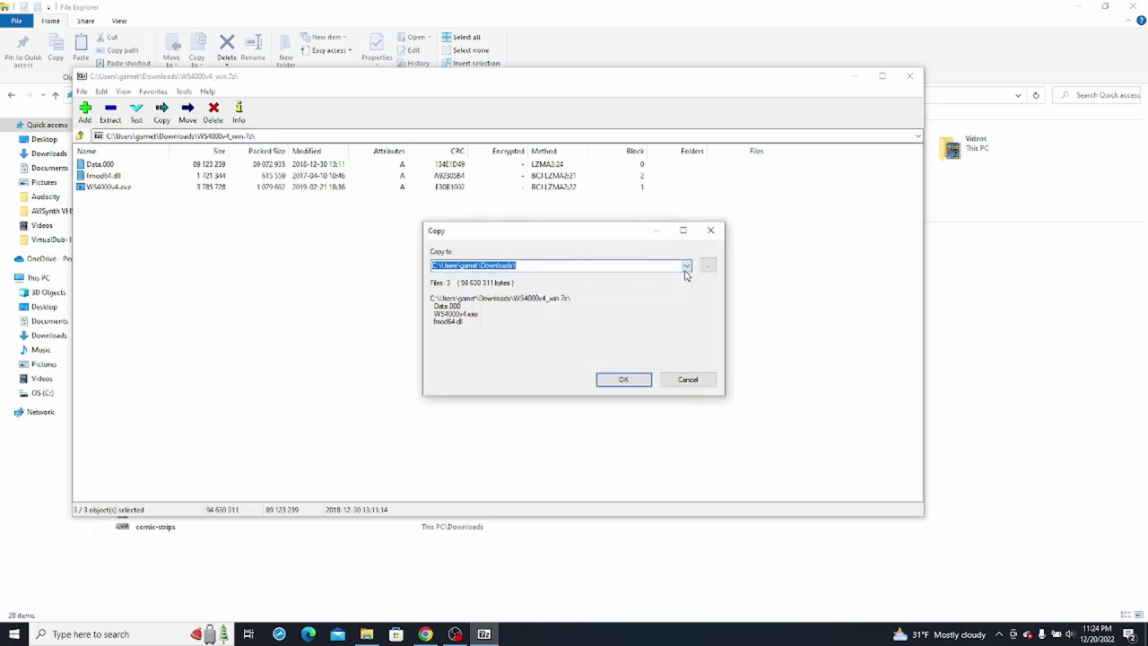
pyautogui.click(686, 266)
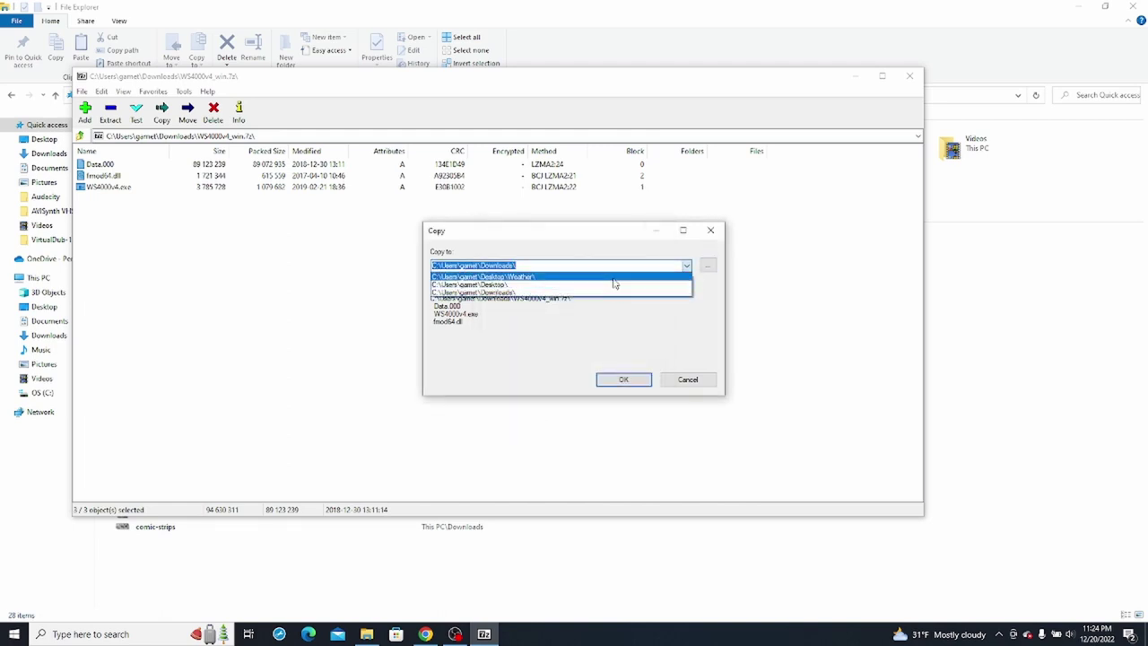
pyautogui.click(615, 286)
pyautogui.click(709, 229)
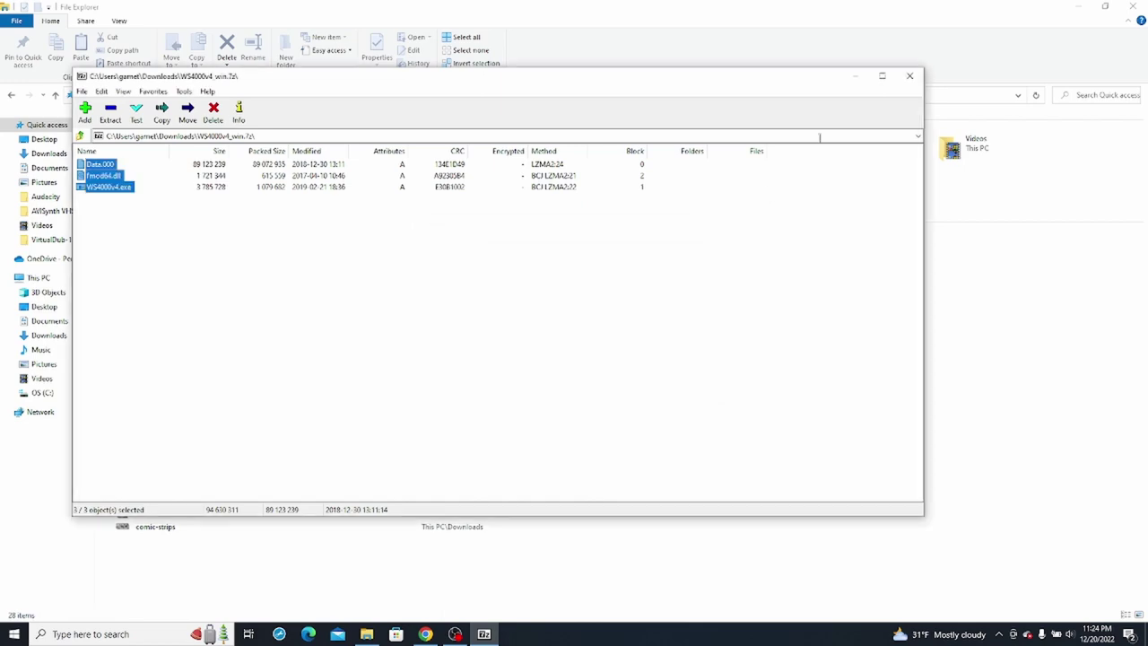
pyautogui.click(909, 76)
pyautogui.click(44, 139)
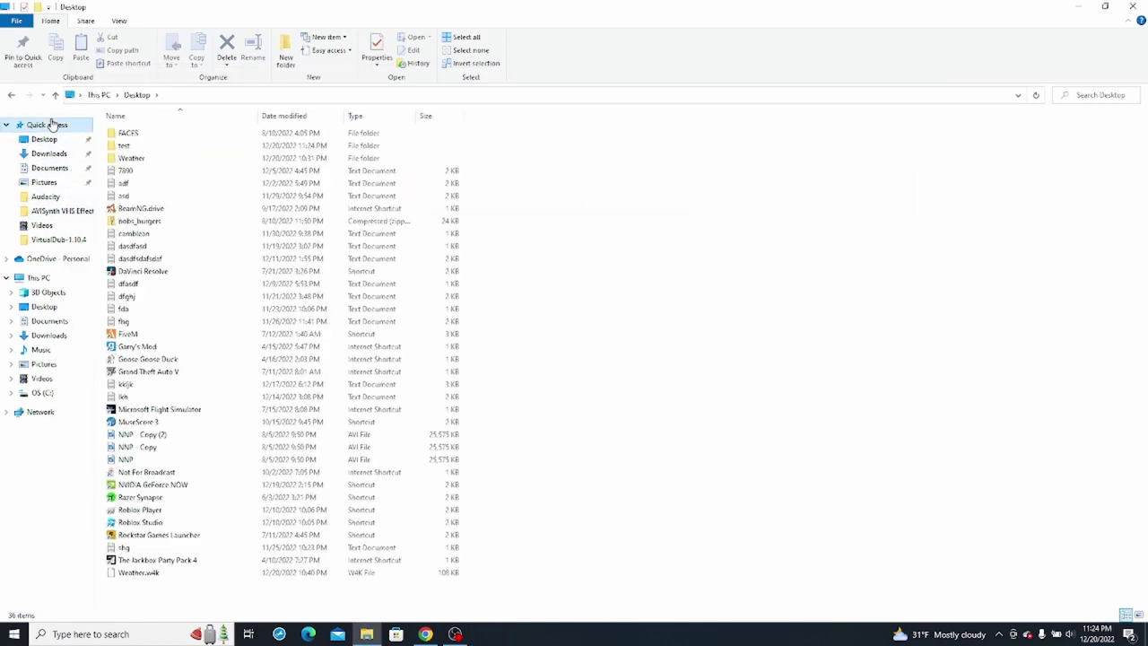
# Step: Open the Desktop's Weather folder and select the WS4000v4 application among its eight files
pyautogui.click(52, 124)
pyautogui.click(44, 139)
pyautogui.doubleClick(132, 158)
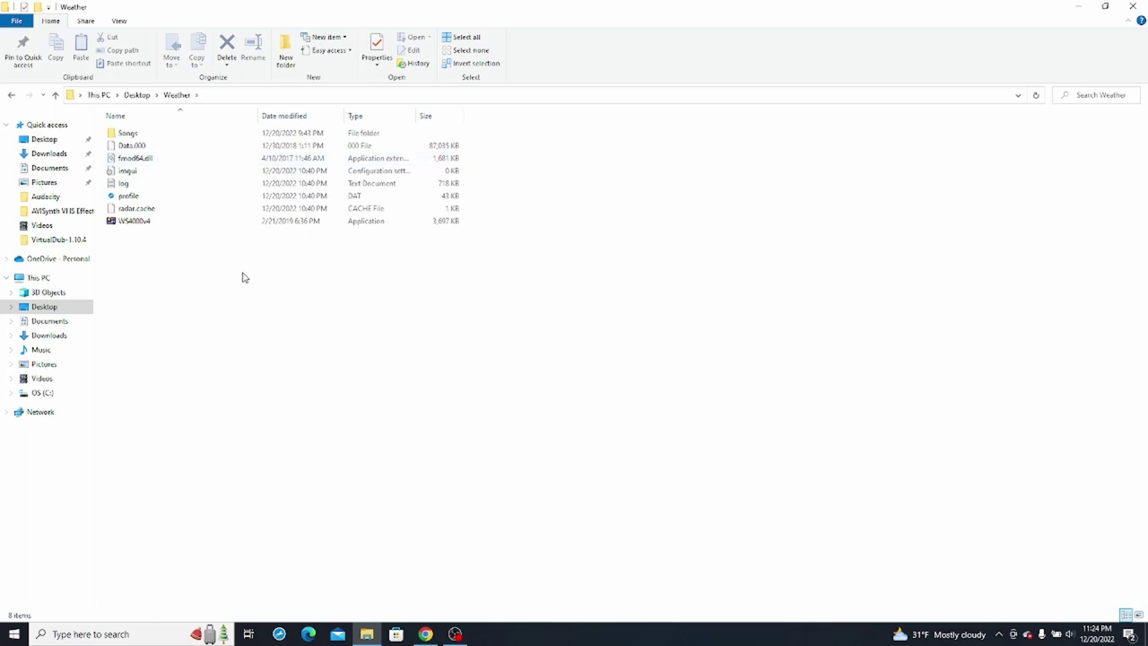
pyautogui.moveTo(198, 272)
pyautogui.mouseDown()
pyautogui.moveTo(171, 159)
pyautogui.moveTo(192, 280)
pyautogui.mouseUp()
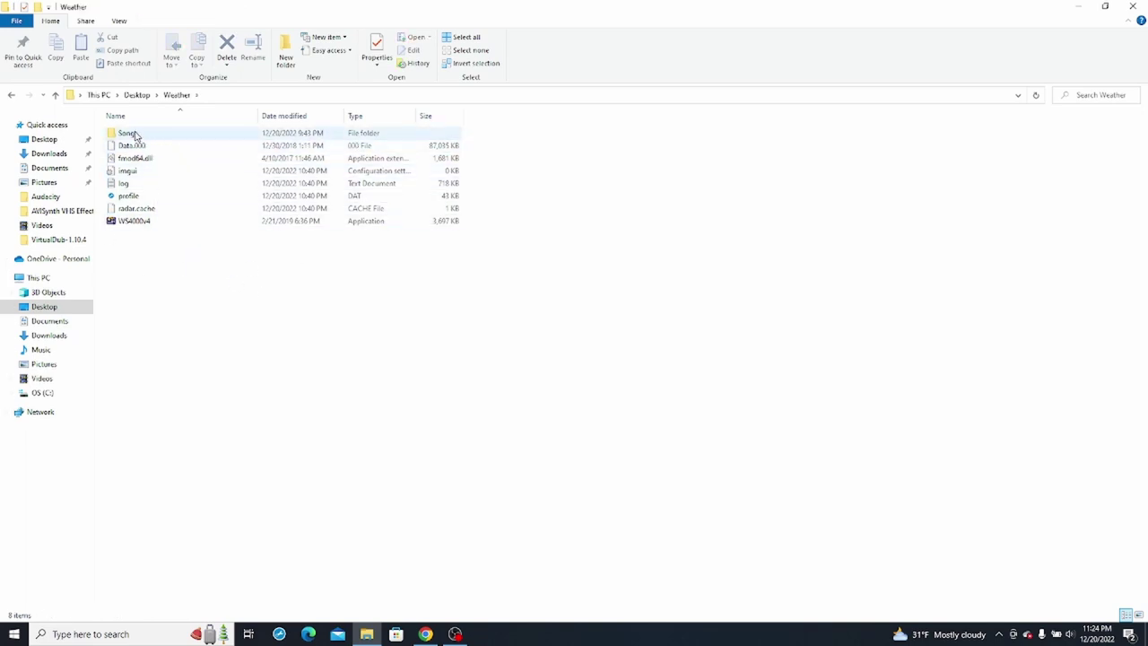
pyautogui.click(140, 225)
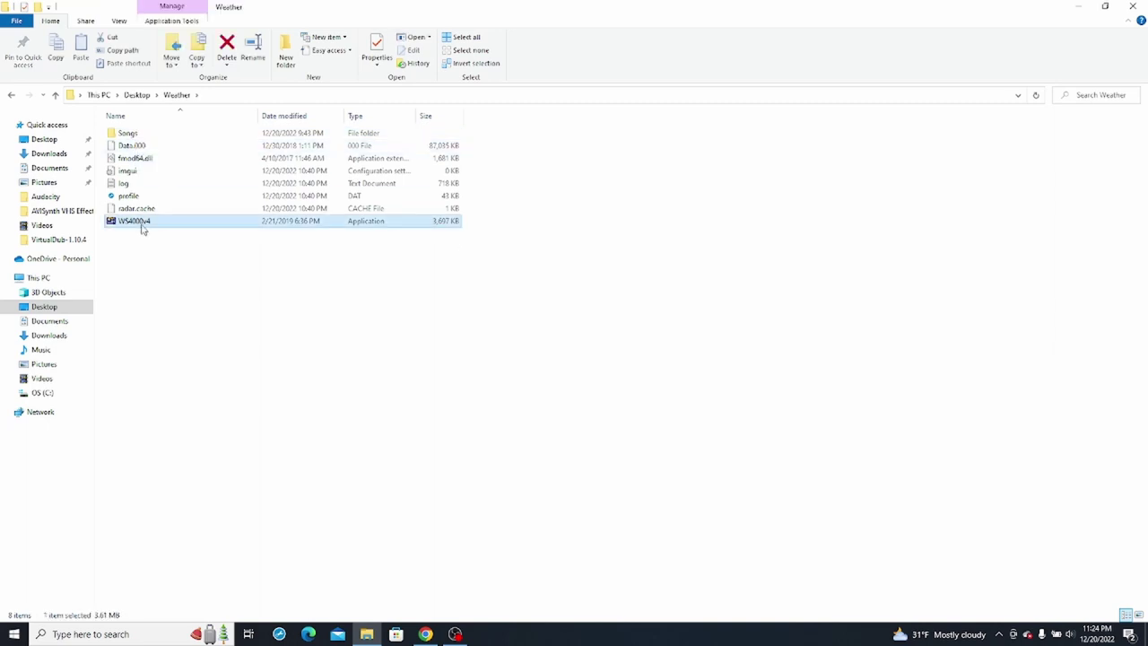
pyautogui.moveTo(131, 244); pyautogui.dragTo(156, 282)
pyautogui.moveTo(513, 203)
pyautogui.mouseDown()
pyautogui.moveTo(417, 189)
pyautogui.moveTo(471, 212)
pyautogui.moveTo(248, 170)
pyautogui.moveTo(95, 117)
pyautogui.moveTo(501, 198)
pyautogui.mouseUp()
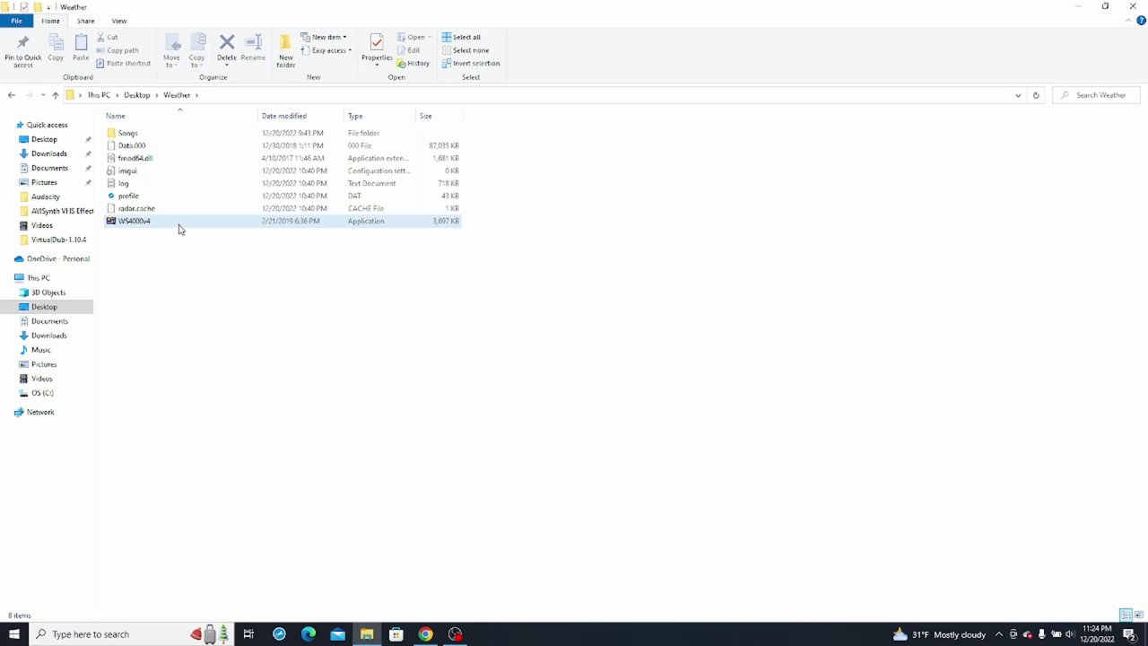
# Step: Launch WS4000v4.exe and drag its Configuration window toward the screen centre
pyautogui.doubleClick(213, 224)
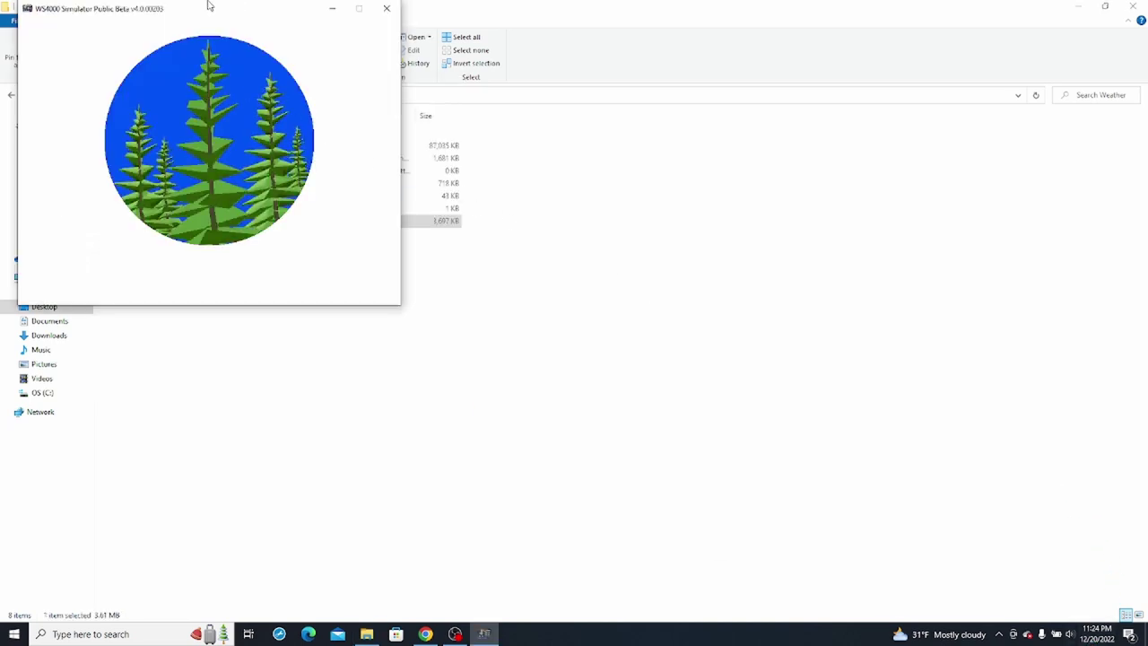
pyautogui.moveTo(200, 10); pyautogui.dragTo(363, 80)
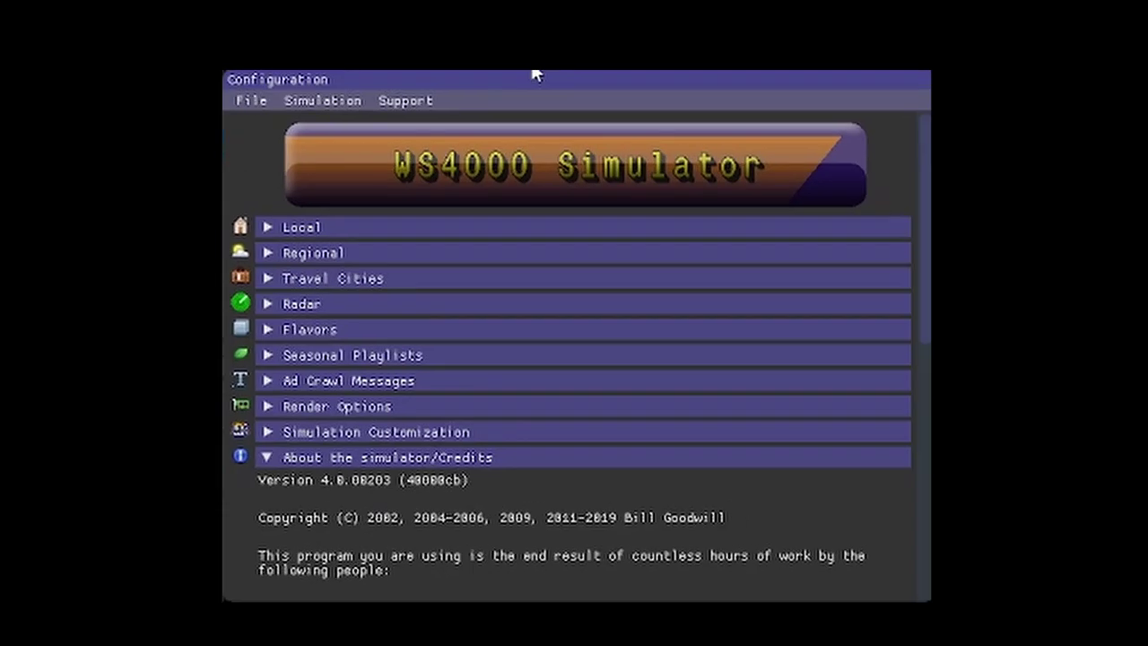